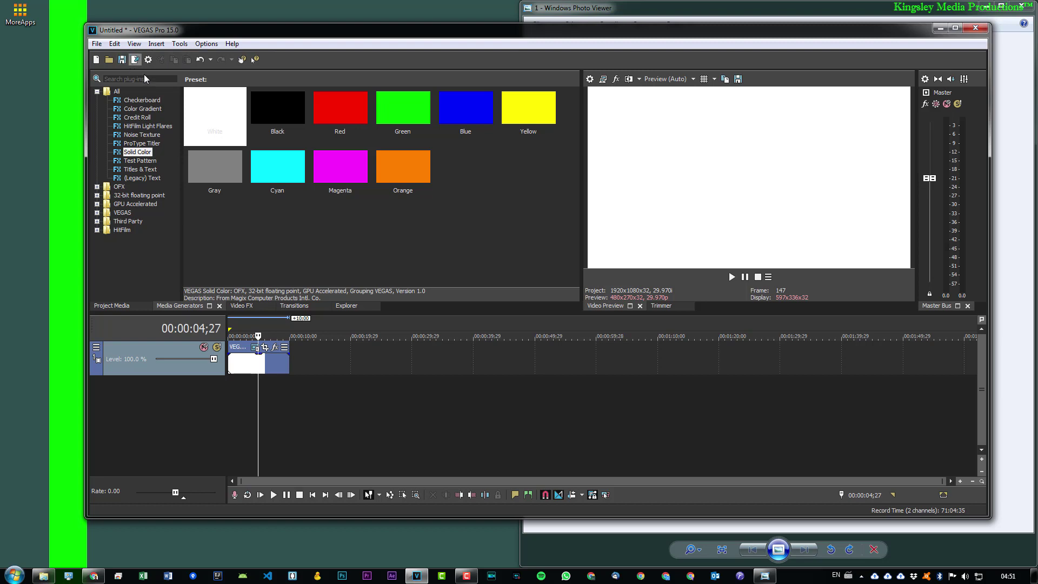
- Filter the Render As templates to favorites only, view the Sony XAVC / XAVC S favorites, and close the dialog
{"action": "left_click", "coordinate": [45, 577]}
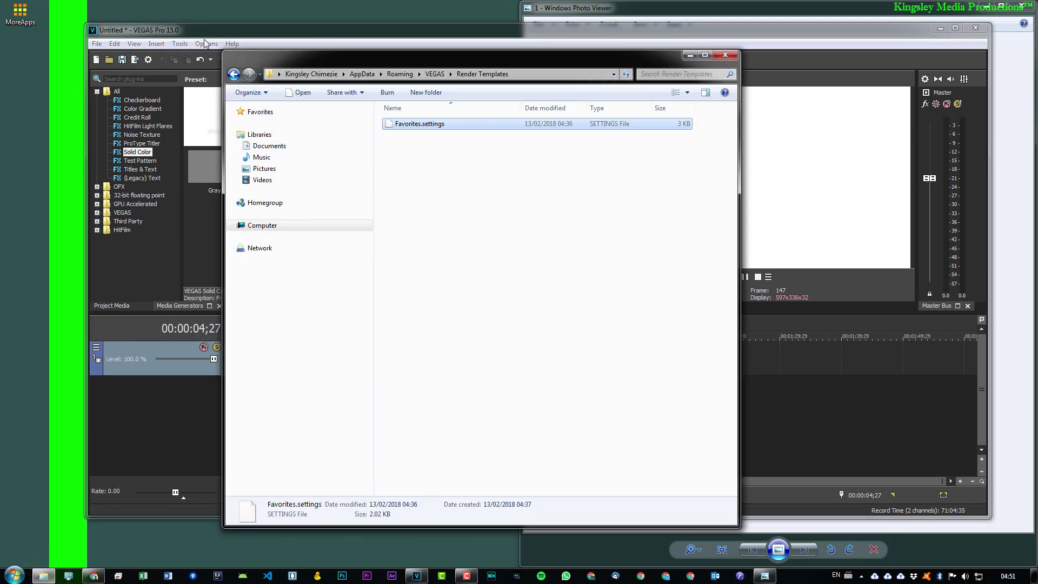
{"action": "left_click", "coordinate": [371, 33]}
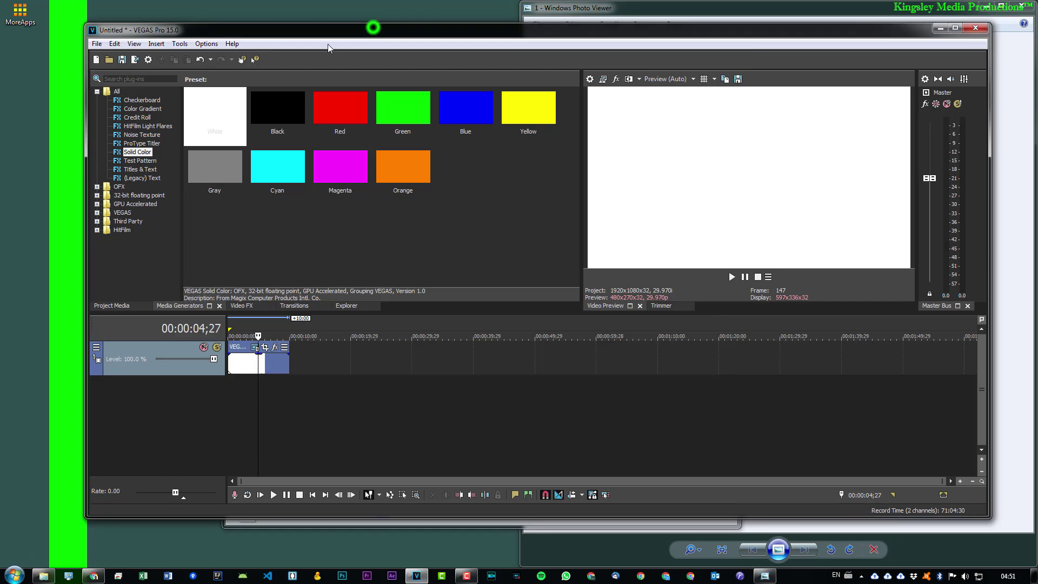
{"action": "left_click", "coordinate": [132, 61]}
{"action": "left_click", "coordinate": [233, 25]}
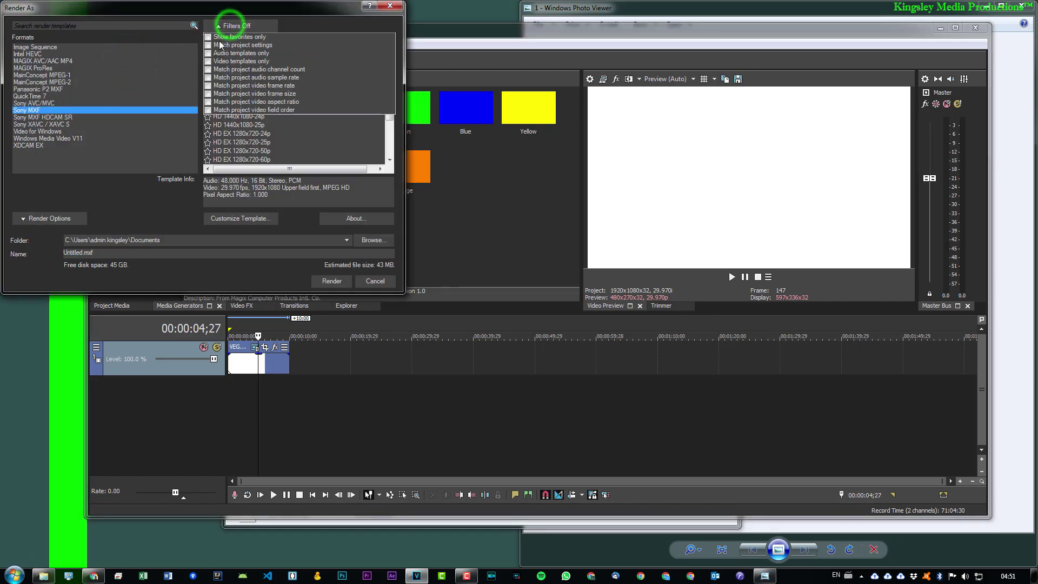
{"action": "left_click", "coordinate": [218, 39]}
{"action": "left_click", "coordinate": [104, 116]}
{"action": "left_click", "coordinate": [41, 47]}
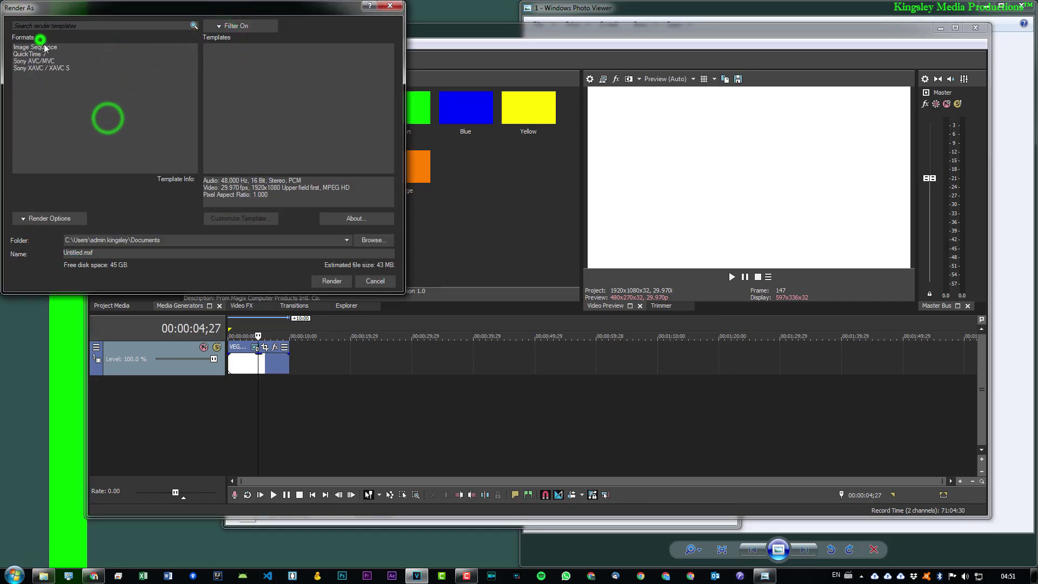
{"action": "left_click", "coordinate": [54, 69]}
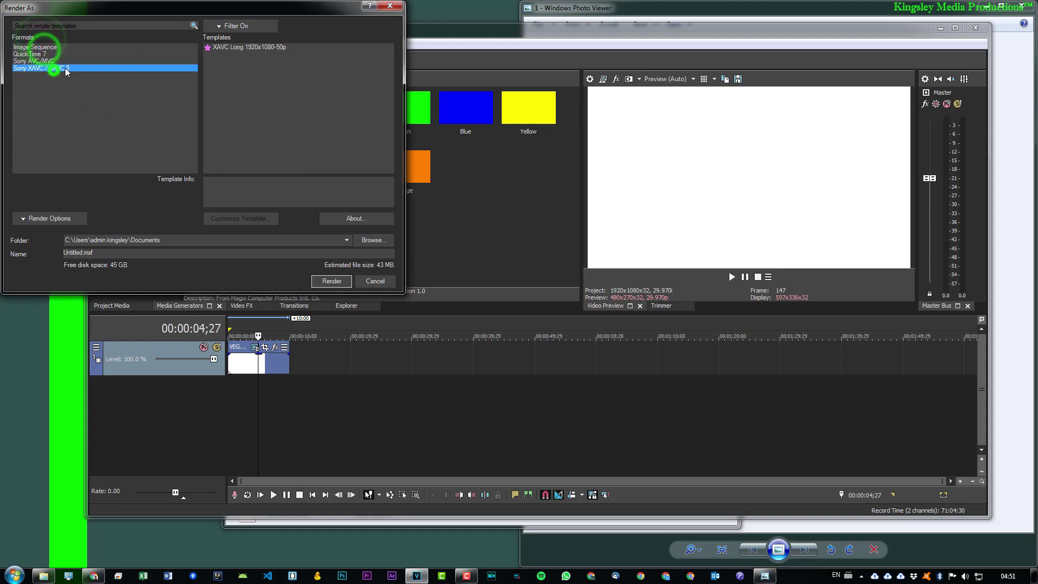
{"action": "left_click", "coordinate": [251, 47]}
{"action": "key", "text": "Escape"}
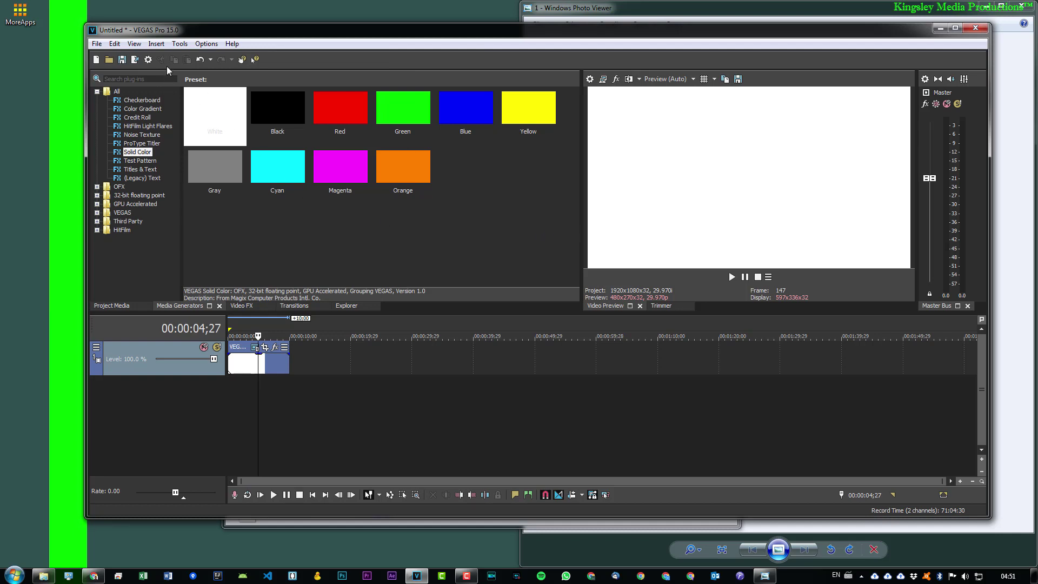
- Reopen Render As, show only favorites to review the formats that contain favorite templates, and cancel the dialog
{"action": "left_click", "coordinate": [136, 61]}
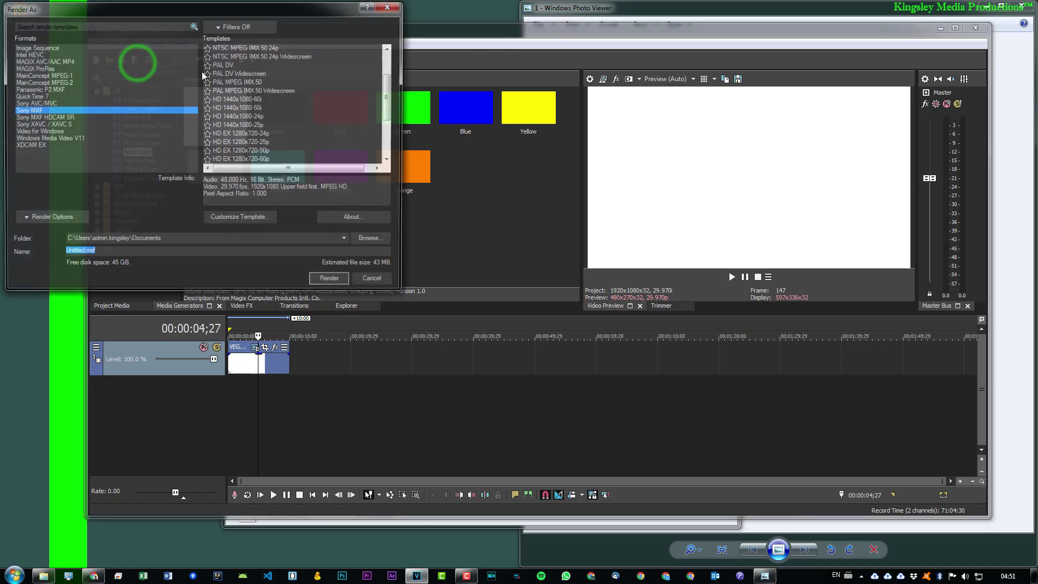
{"action": "left_click", "coordinate": [228, 26]}
{"action": "left_click", "coordinate": [208, 38]}
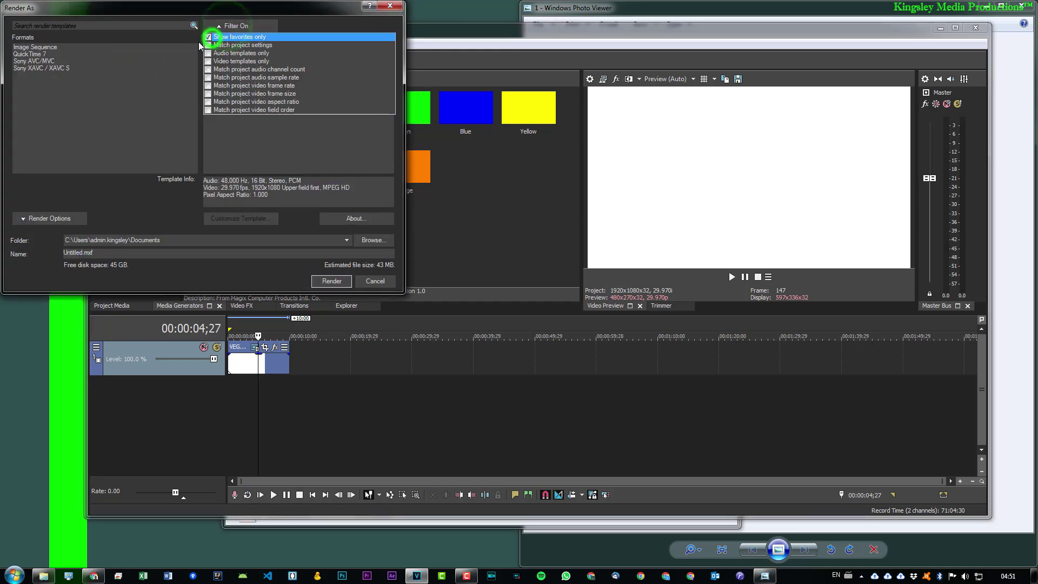
{"action": "left_click", "coordinate": [79, 123]}
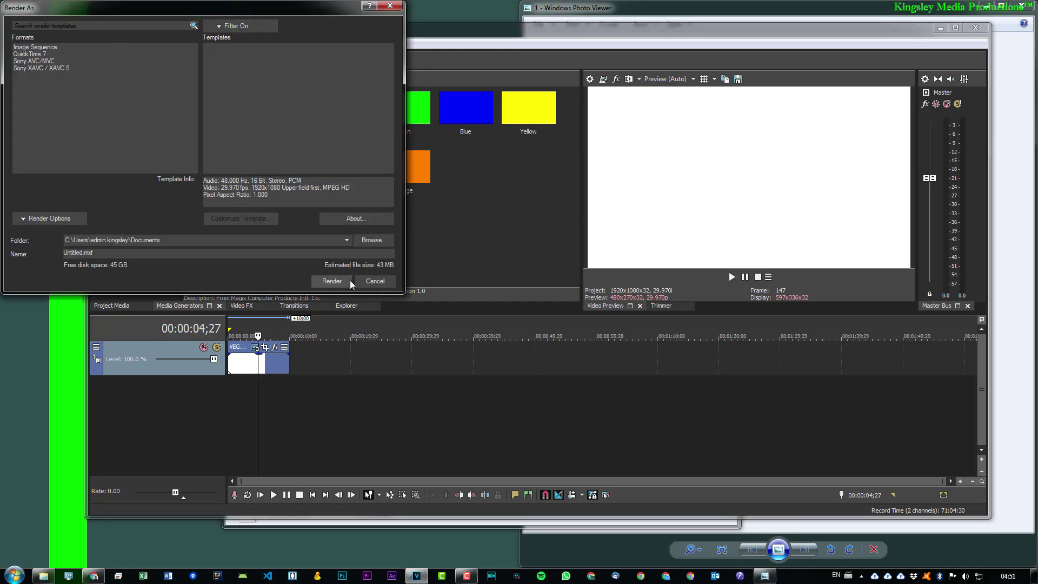
{"action": "left_click", "coordinate": [376, 281]}
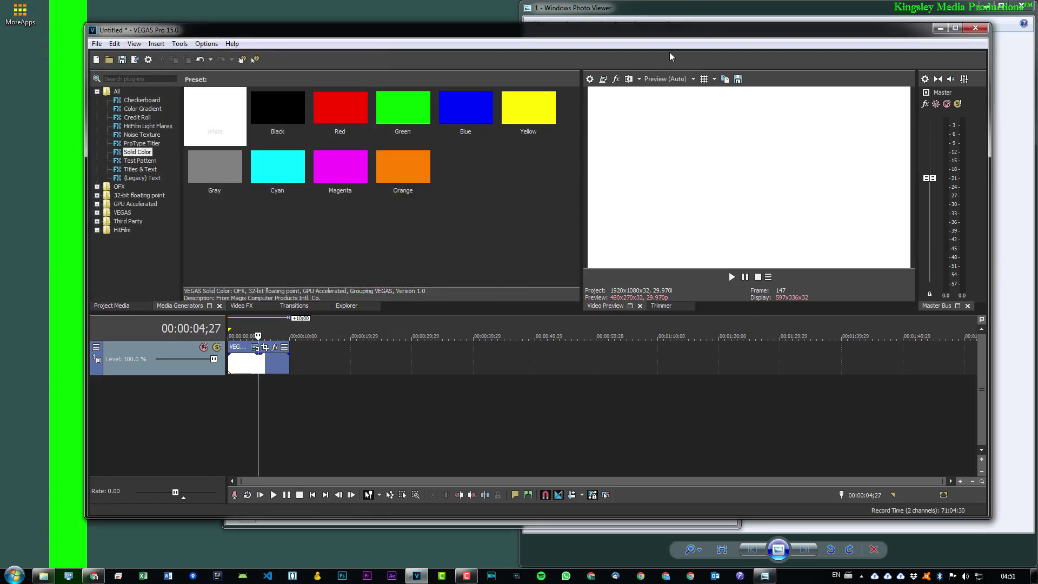
- In Windows Explorer, replace the user folder in the Render Templates path with %username% and copy the whole path
{"action": "left_click", "coordinate": [52, 577]}
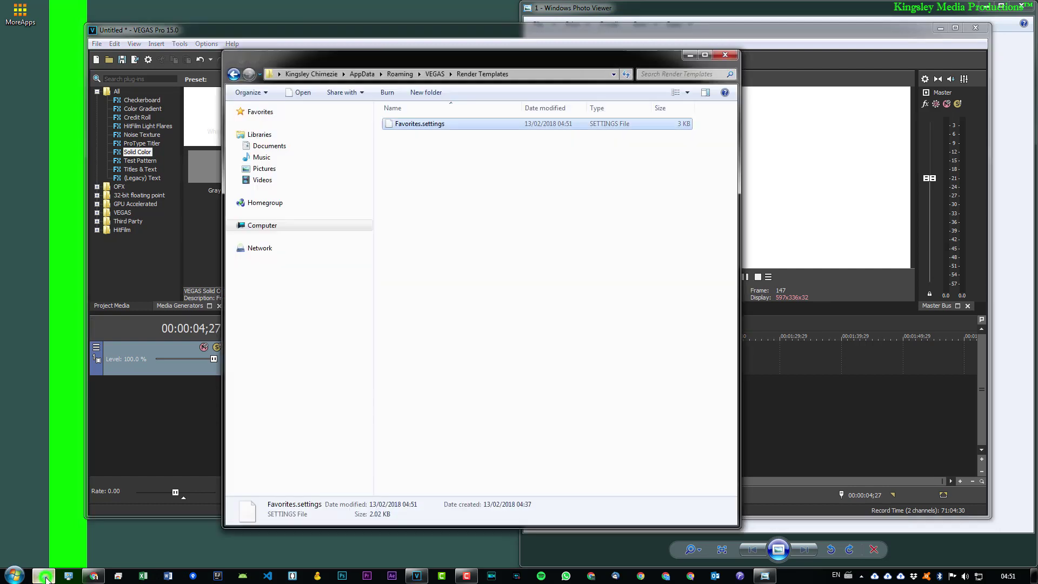
{"action": "left_click", "coordinate": [306, 78]}
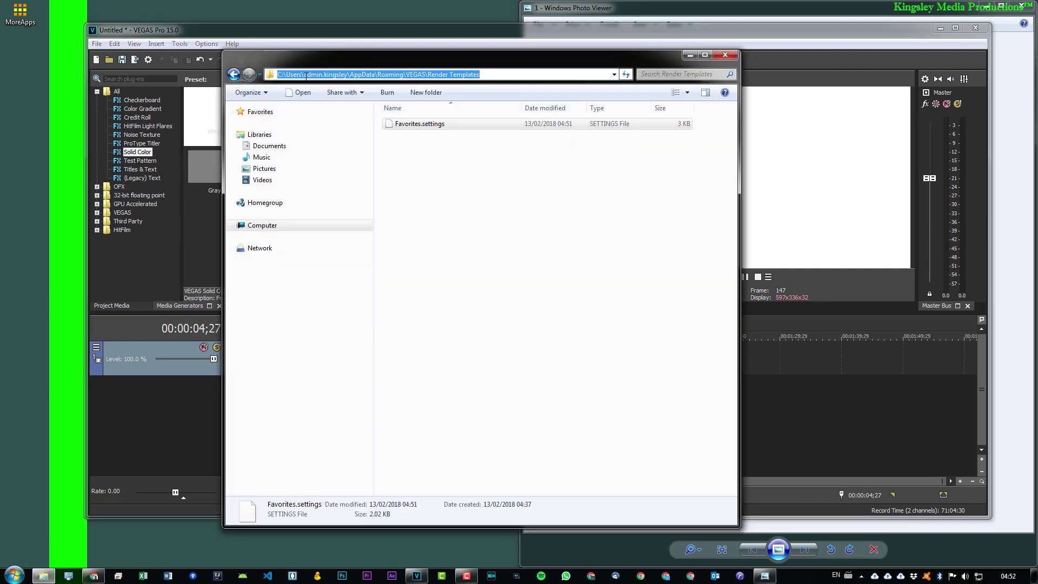
{"action": "left_click", "coordinate": [306, 76]}
{"action": "left_click_drag", "start_coordinate": [304, 76], "coordinate": [347, 75]}
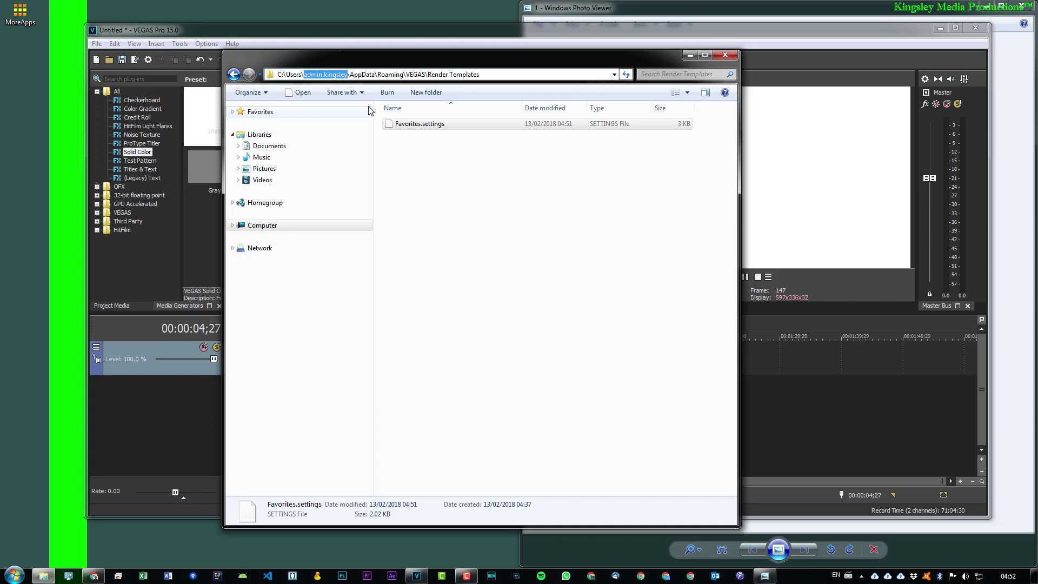
{"action": "type", "text": "%"}
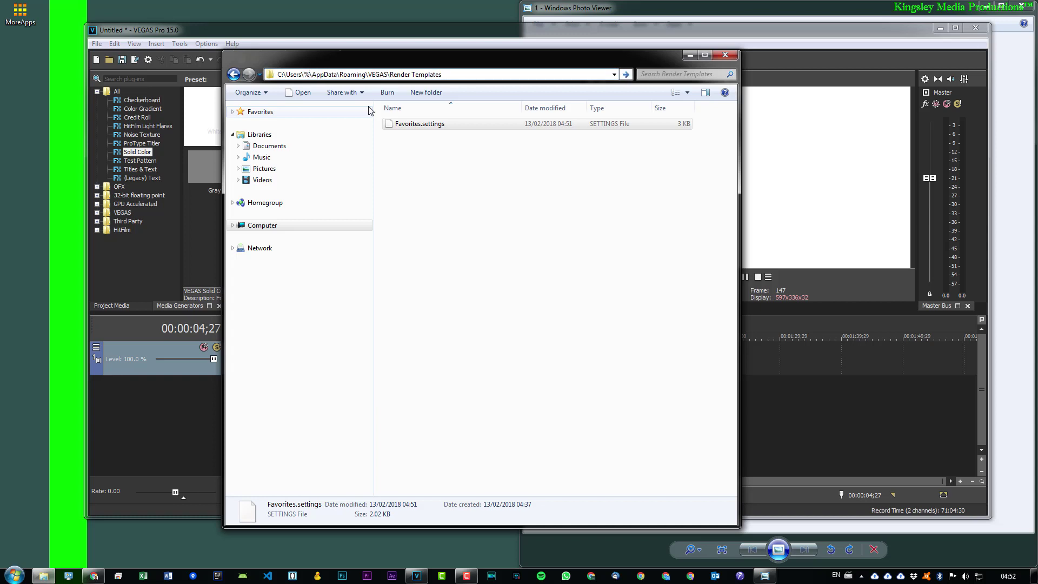
{"action": "type", "text": "username"}
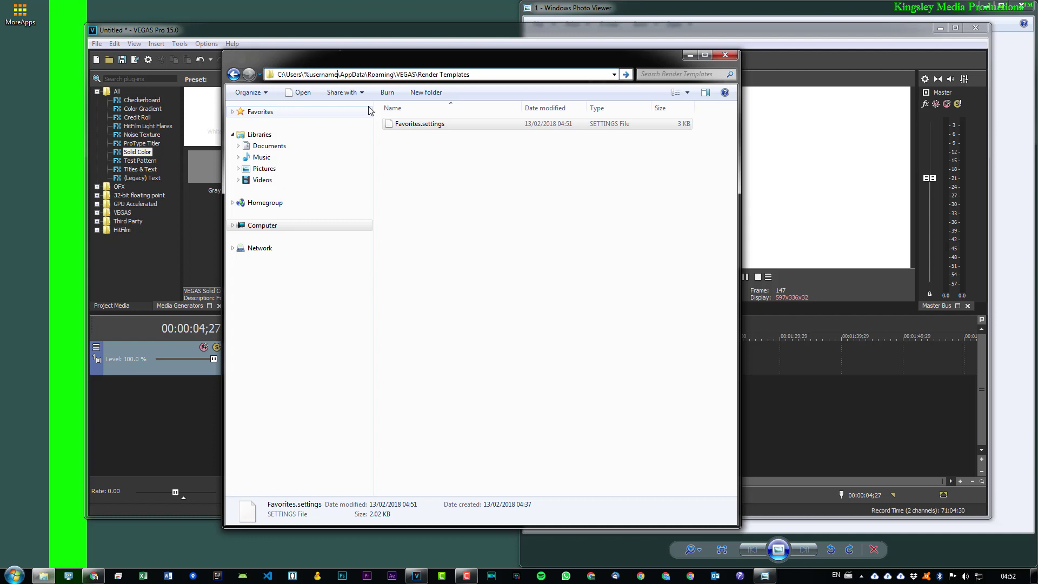
{"action": "type", "text": "%"}
{"action": "key", "text": "BackSpace"}
{"action": "type", "text": "%"}
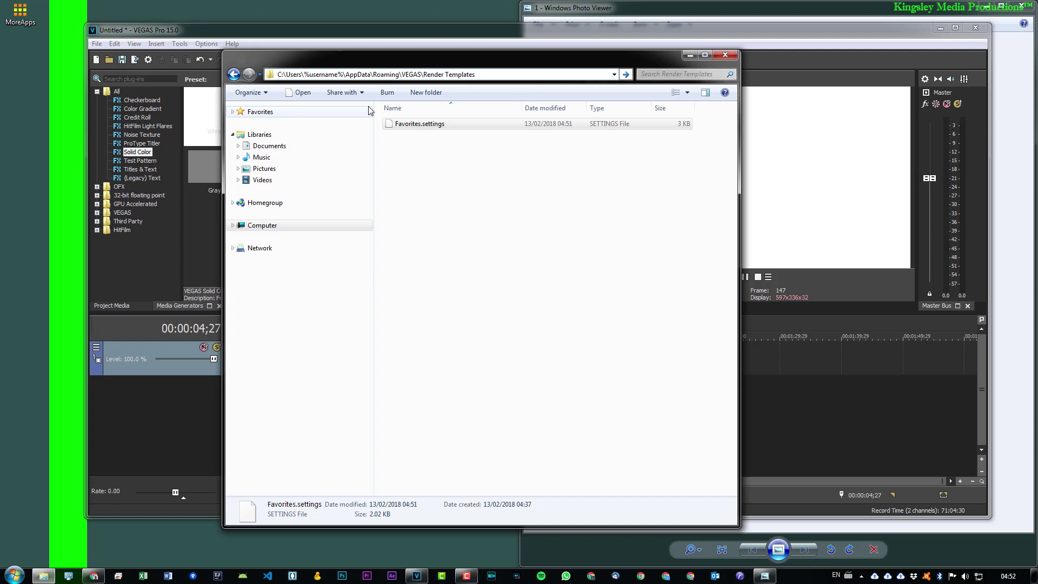
{"action": "key", "text": "ctrl+a"}
{"action": "key", "text": "ctrl+c"}
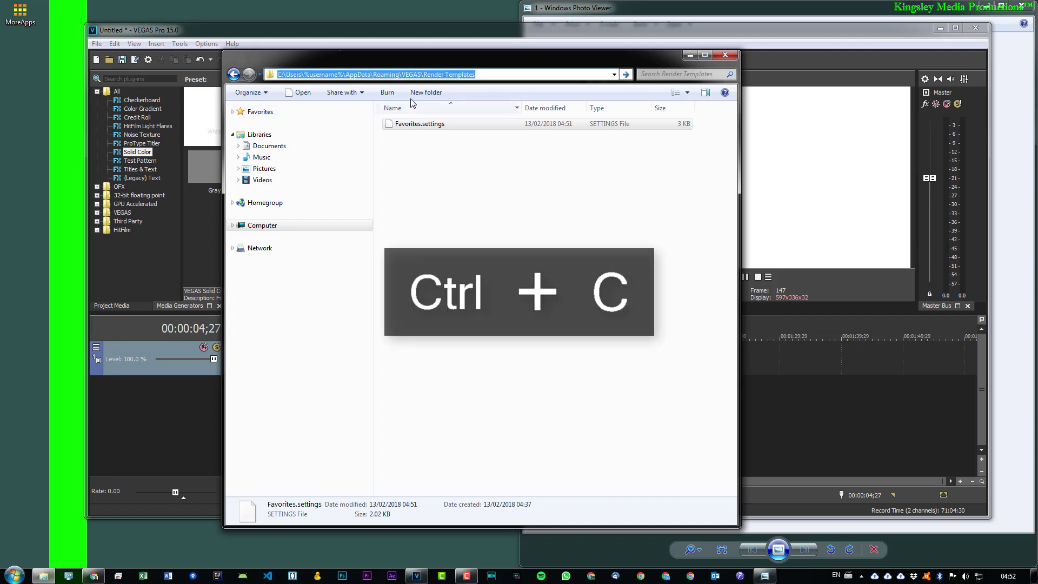
- Open the folder C:\Users\%username%\AppData\Roaming\VEGAS\Render Templates from the pasted path and copy Favorites.settings to the desktop
{"action": "left_click", "coordinate": [351, 76]}
{"action": "left_click", "coordinate": [483, 73]}
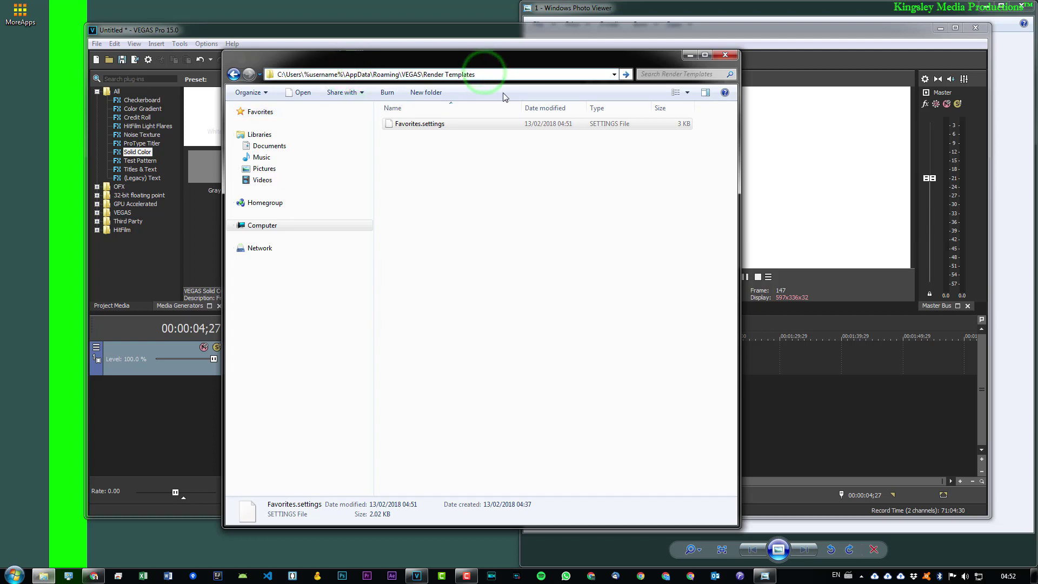
{"action": "left_click", "coordinate": [489, 74]}
{"action": "key", "text": "ctrl+v"}
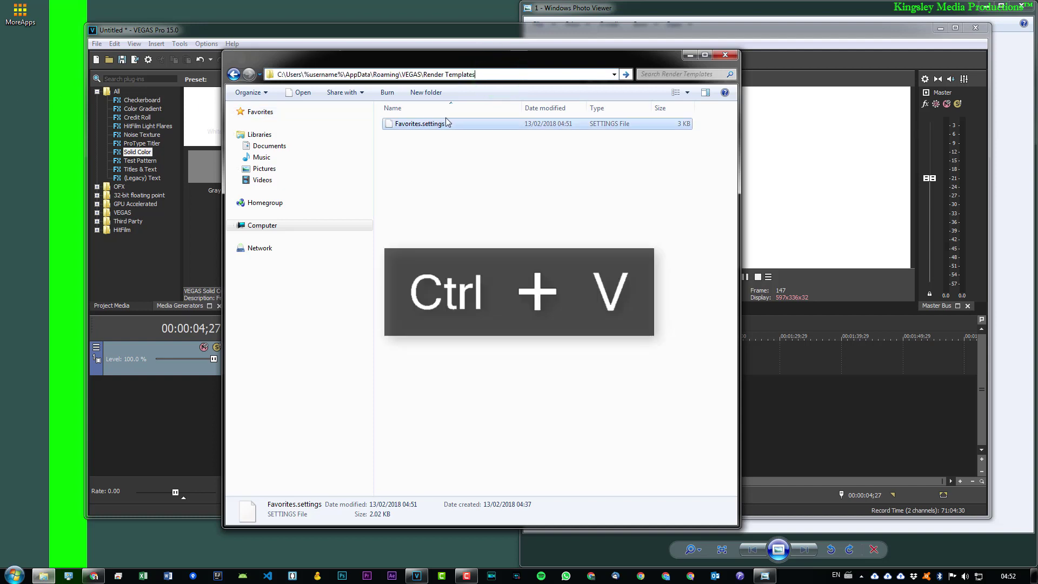
{"action": "key", "text": "Return"}
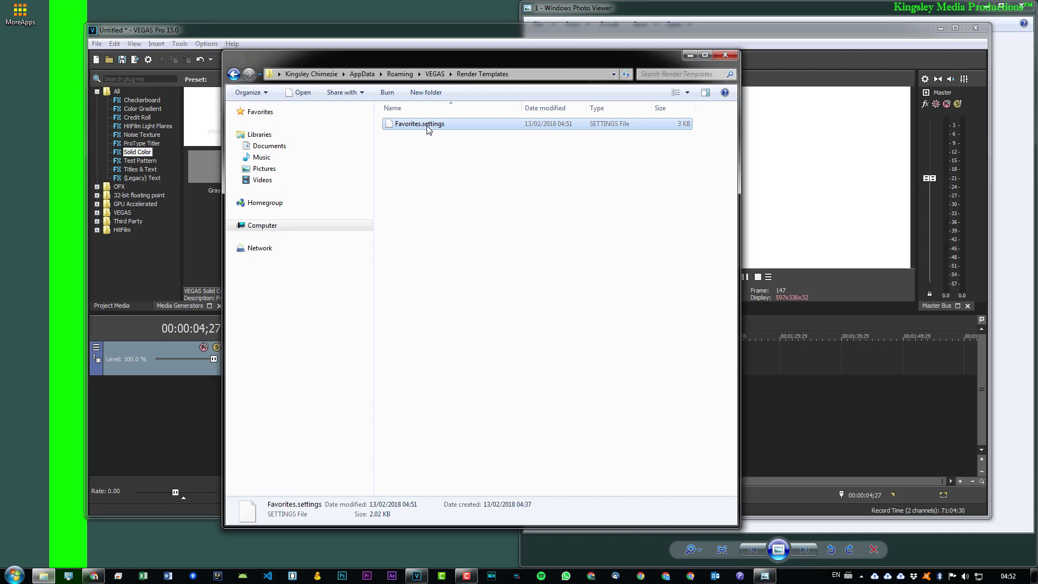
{"action": "left_click_drag", "start_coordinate": [428, 130], "coordinate": [16, 72]}
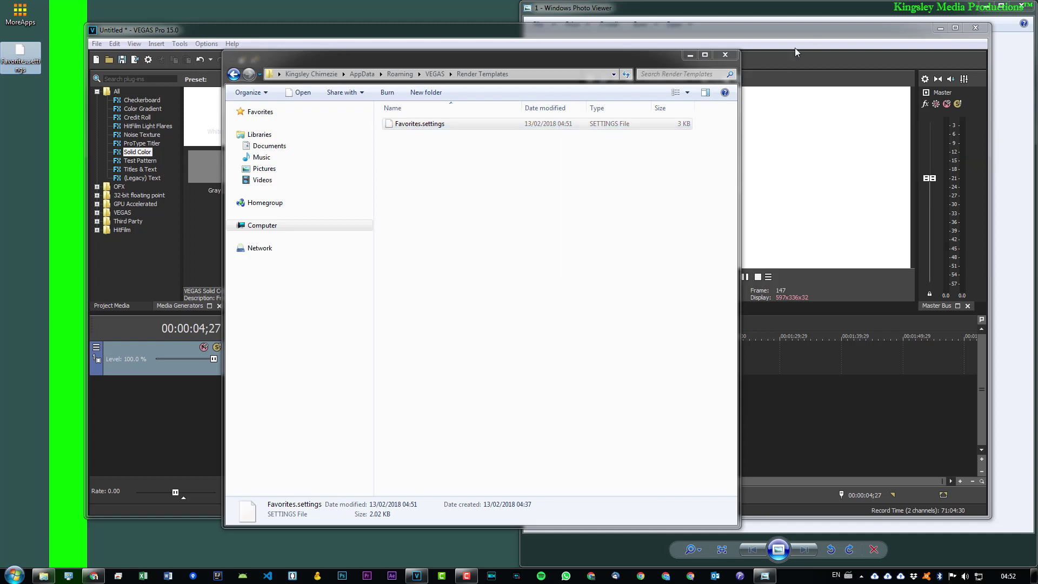
- Close VEGAS Pro without saving the untitled project and show the desktop
{"action": "left_click", "coordinate": [824, 37]}
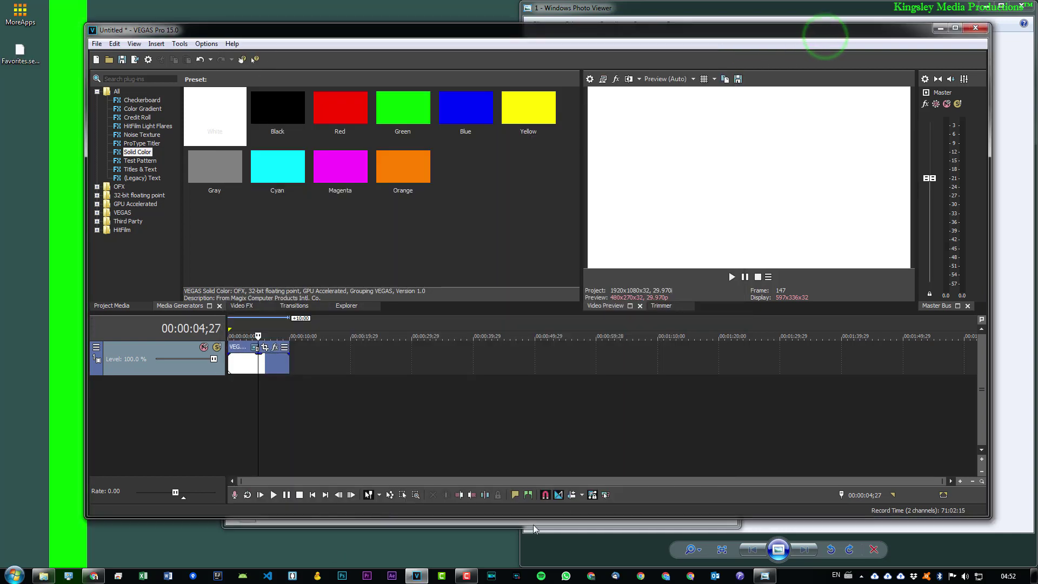
{"action": "left_click", "coordinate": [973, 28]}
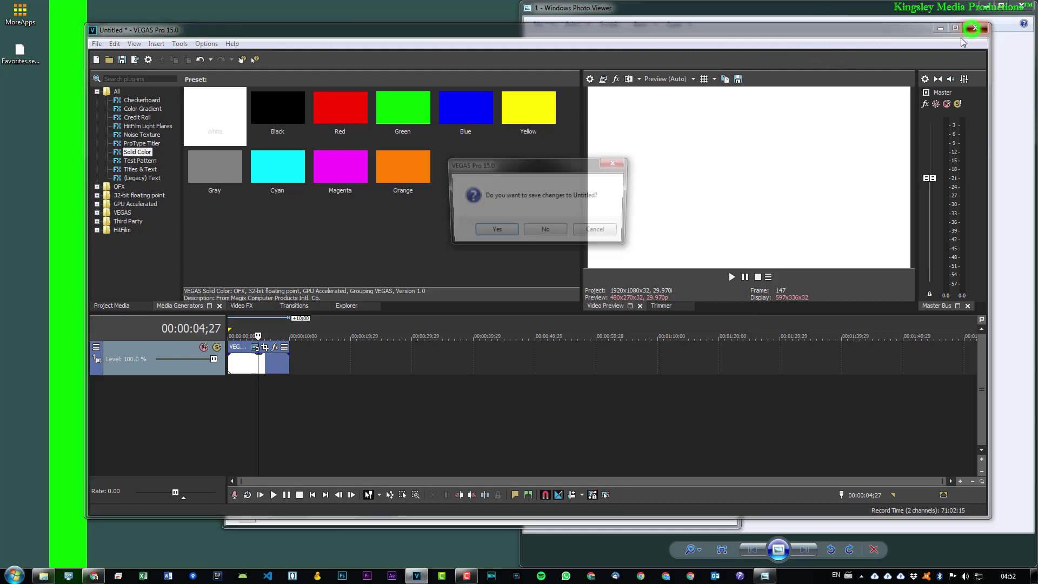
{"action": "left_click", "coordinate": [552, 232]}
{"action": "key", "text": "super+d"}
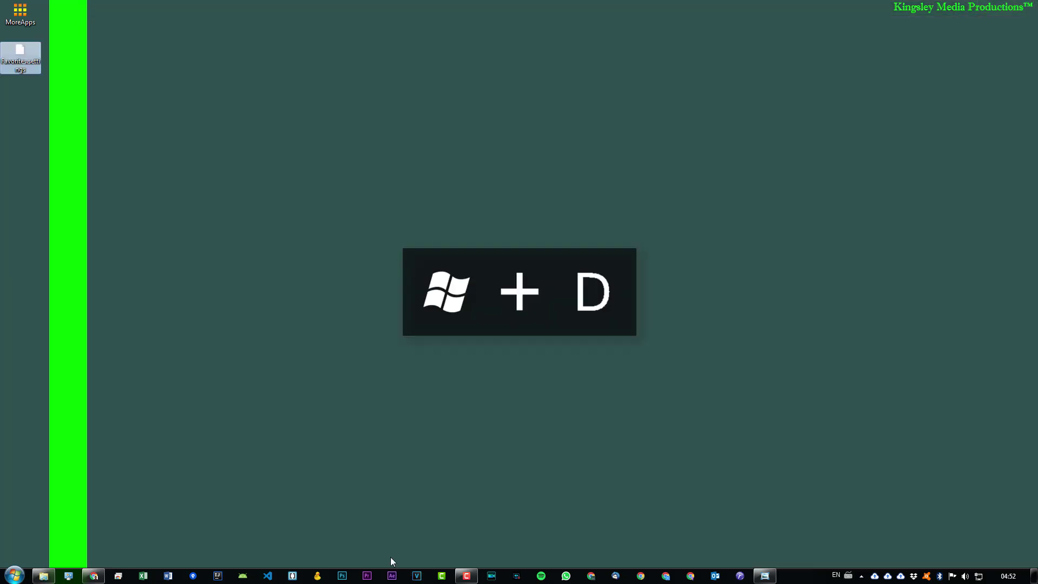
- Launch VEGAS Pro with all preferences reset to defaults and cached application data deleted, and permanently dismiss the new version notice
{"action": "key", "text": "ctrl+shift"}
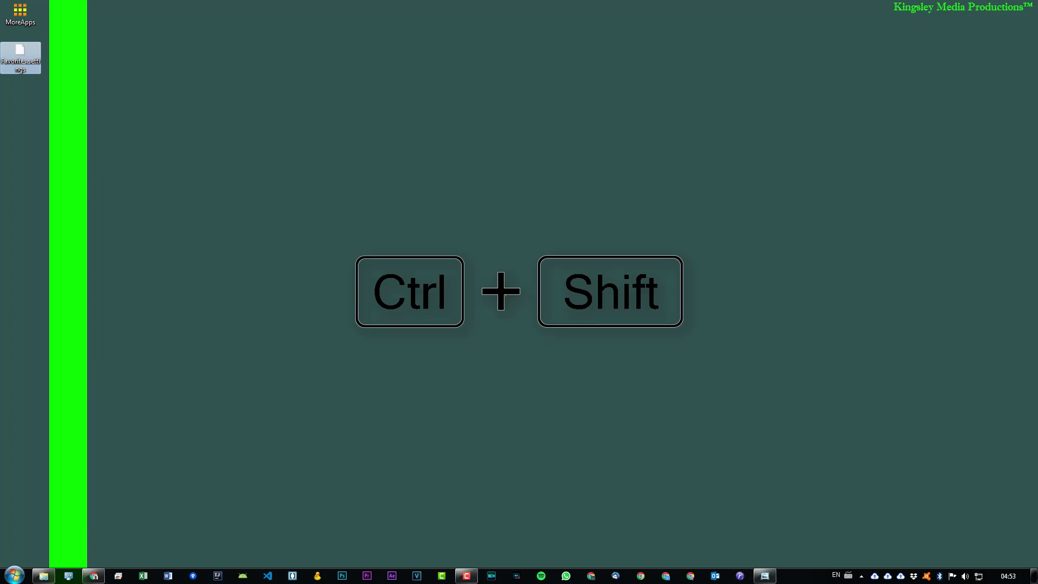
{"action": "left_click", "coordinate": [419, 576], "text": "ctrl+shift"}
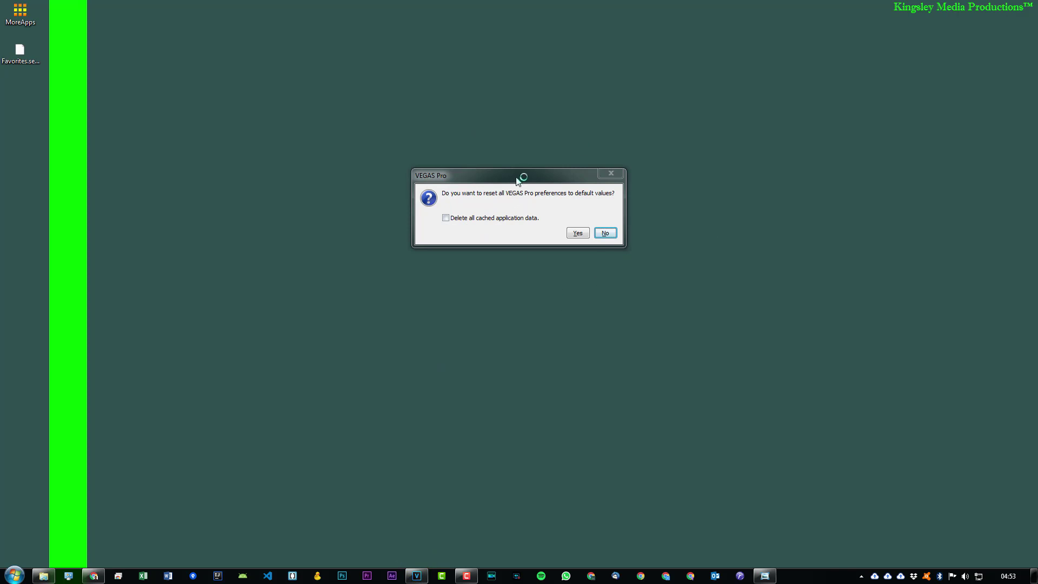
{"action": "mouse_move", "coordinate": [517, 181]}
{"action": "left_mouse_down"}
{"action": "mouse_move", "coordinate": [518, 199]}
{"action": "mouse_move", "coordinate": [505, 204]}
{"action": "mouse_move", "coordinate": [496, 184]}
{"action": "mouse_move", "coordinate": [513, 193]}
{"action": "left_mouse_up"}
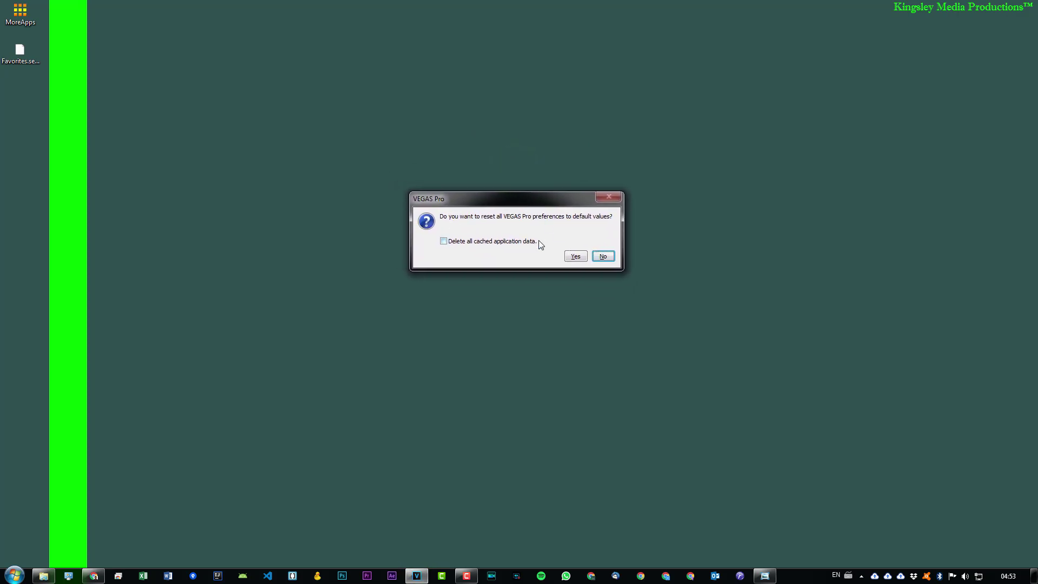
{"action": "left_click", "coordinate": [458, 242]}
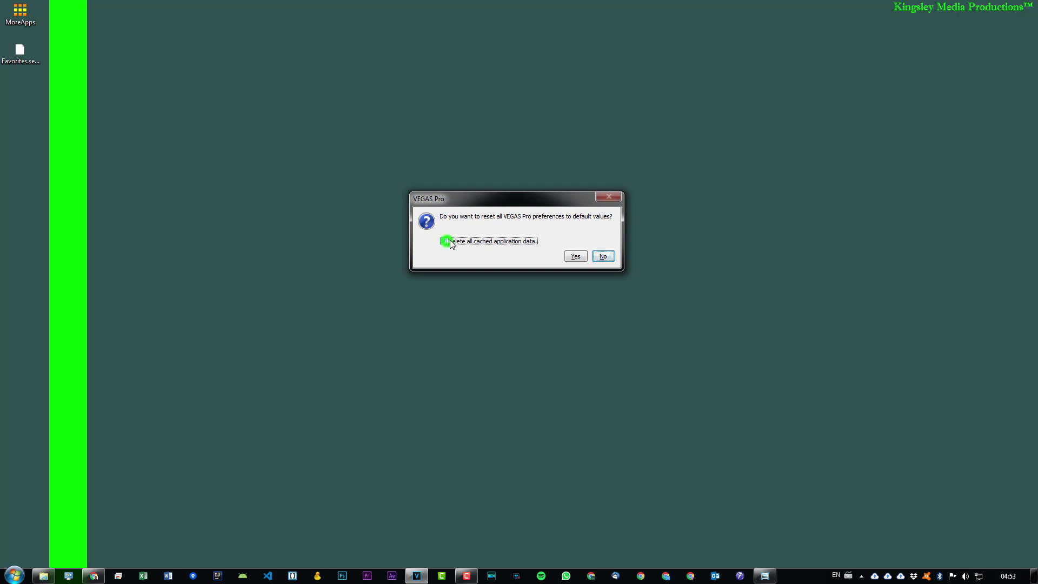
{"action": "left_click", "coordinate": [576, 257]}
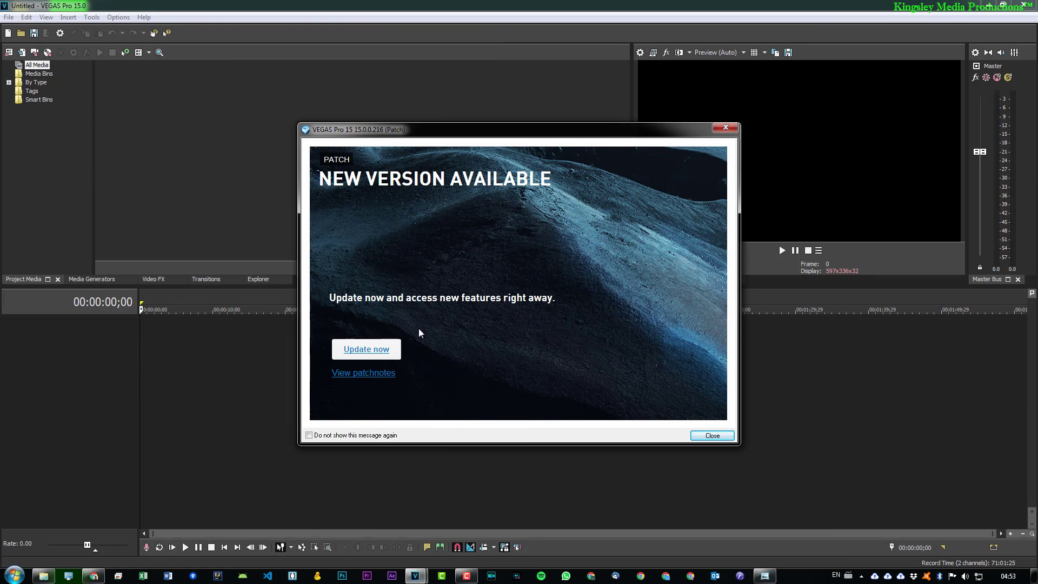
{"action": "left_click", "coordinate": [309, 435]}
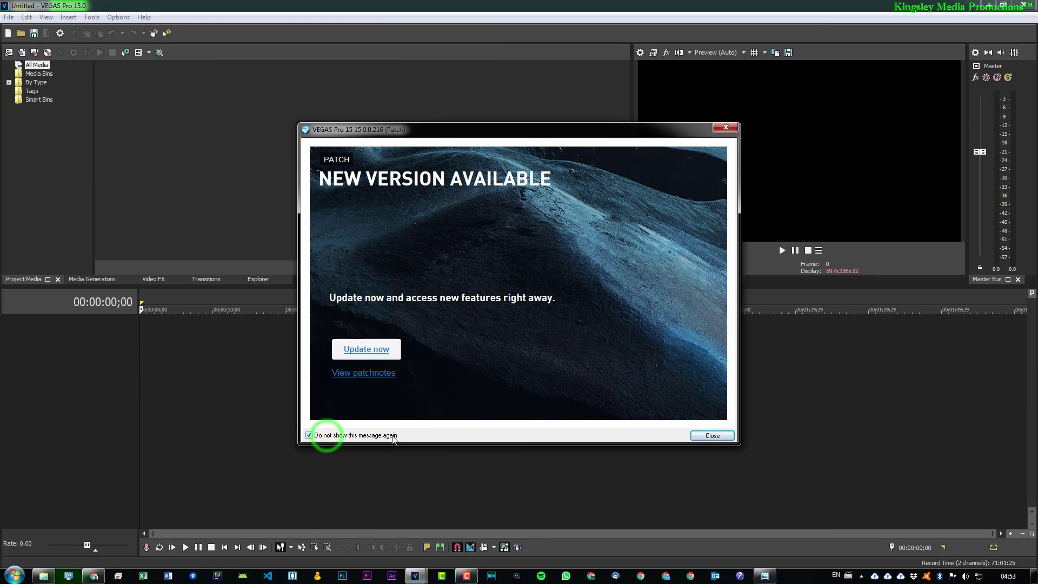
{"action": "left_click", "coordinate": [712, 435]}
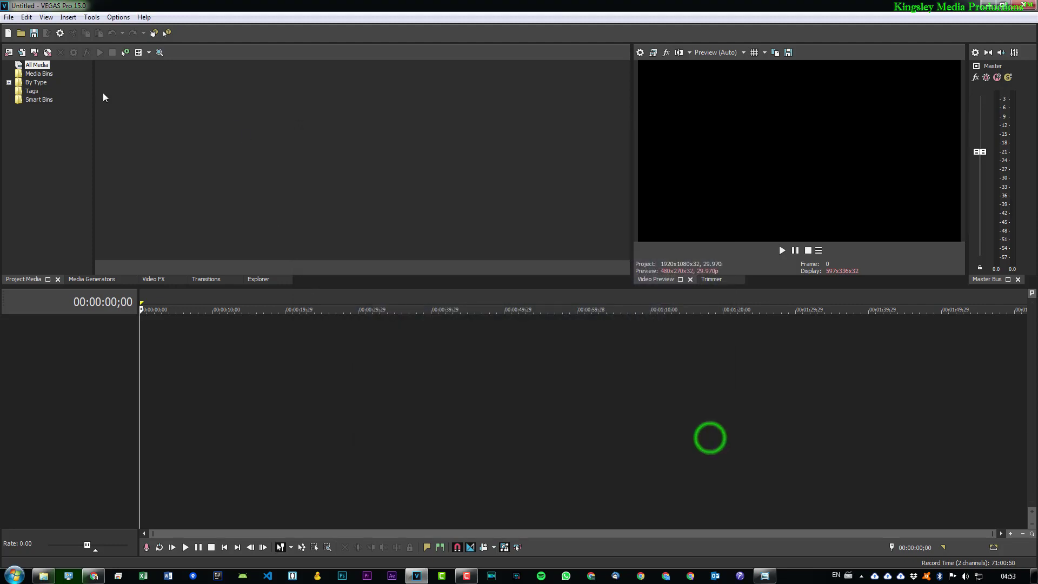
- Add a White Solid Color generated clip at the start of the empty timeline
{"action": "left_click", "coordinate": [80, 280]}
{"action": "left_click", "coordinate": [49, 126]}
{"action": "left_click_drag", "start_coordinate": [126, 82], "coordinate": [130, 342]}
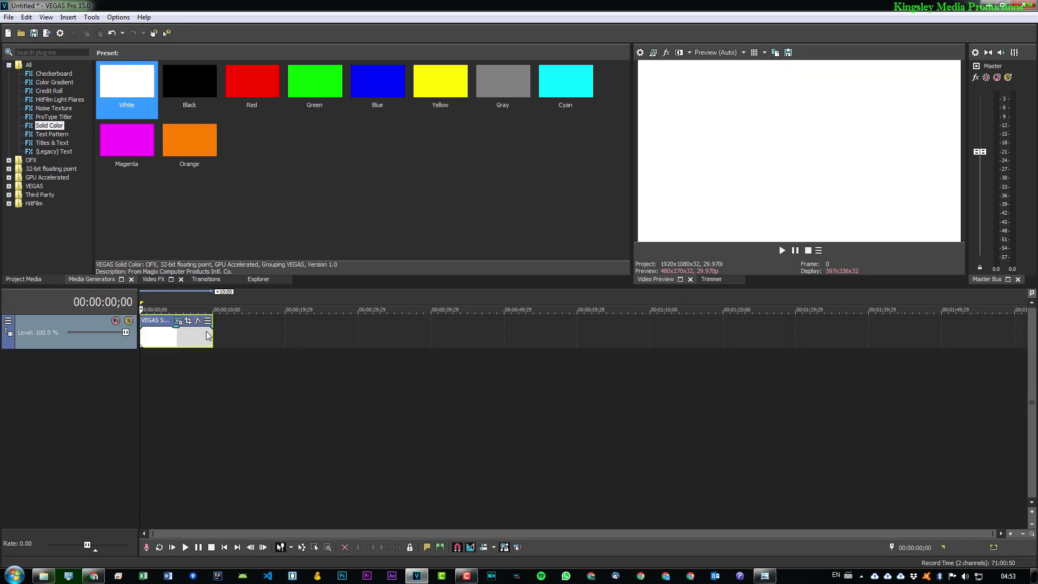
- Check the Render As dialog for favorite templates after the reset by filtering to favorites only
{"action": "left_click", "coordinate": [48, 33]}
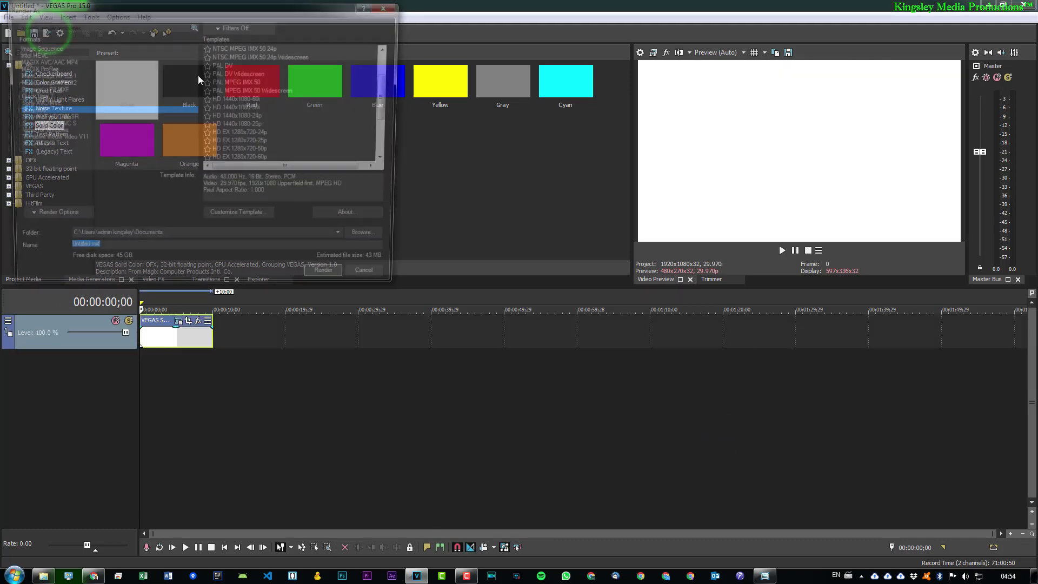
{"action": "left_click", "coordinate": [246, 28]}
{"action": "left_click", "coordinate": [233, 27]}
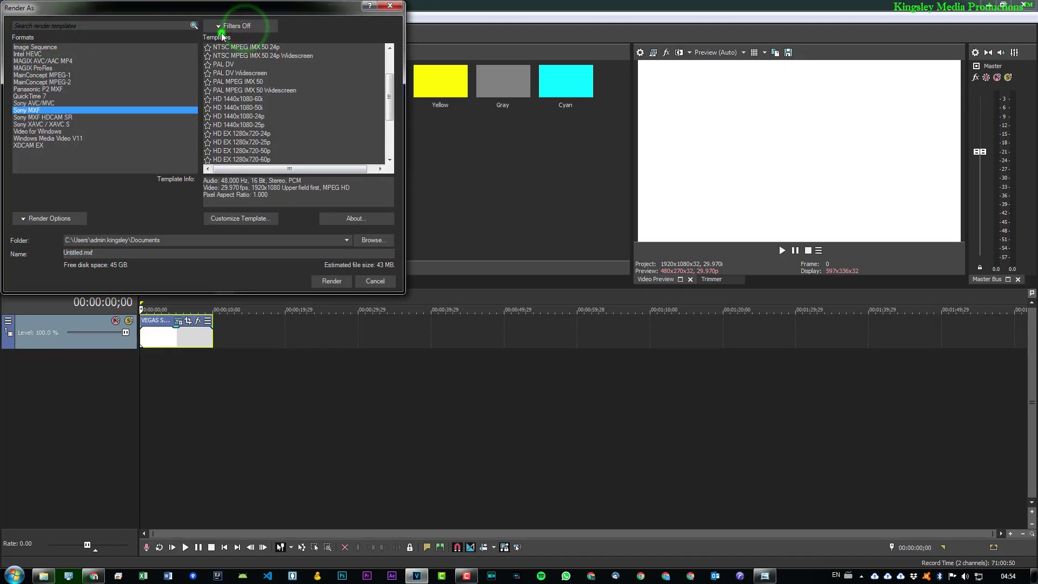
{"action": "left_click", "coordinate": [236, 25]}
{"action": "left_click", "coordinate": [224, 37]}
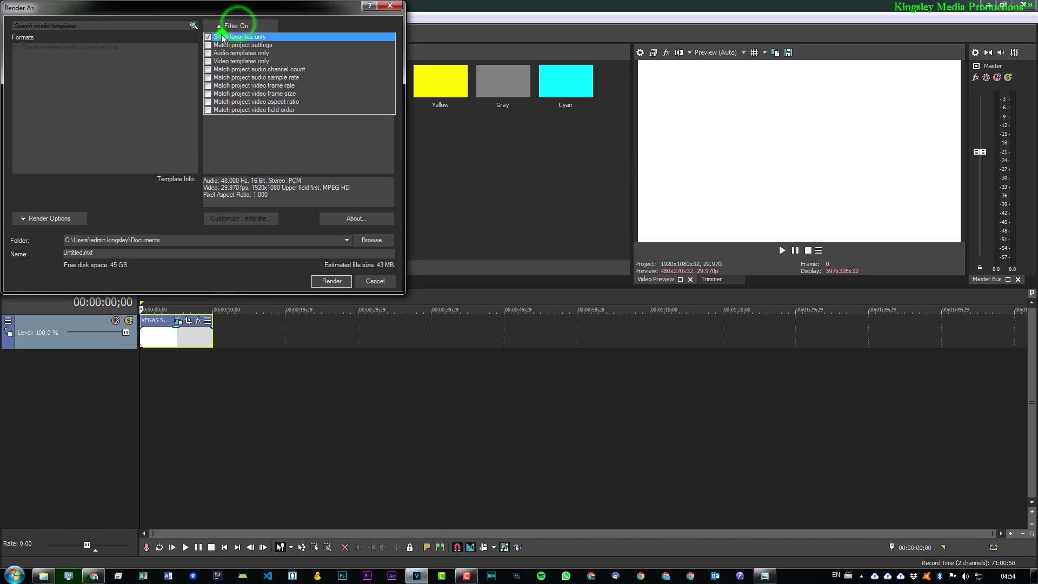
- Switch to the Render Templates folder in Windows Explorer to inspect Favorites.settings, and close the Render As dialog without rendering
{"action": "left_click", "coordinate": [83, 72]}
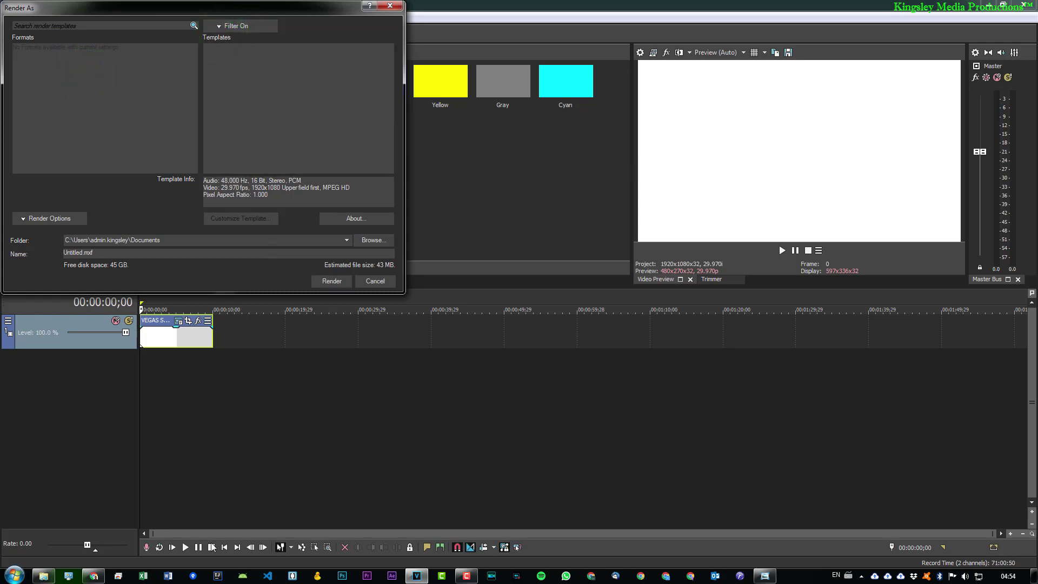
{"action": "left_click", "coordinate": [43, 575]}
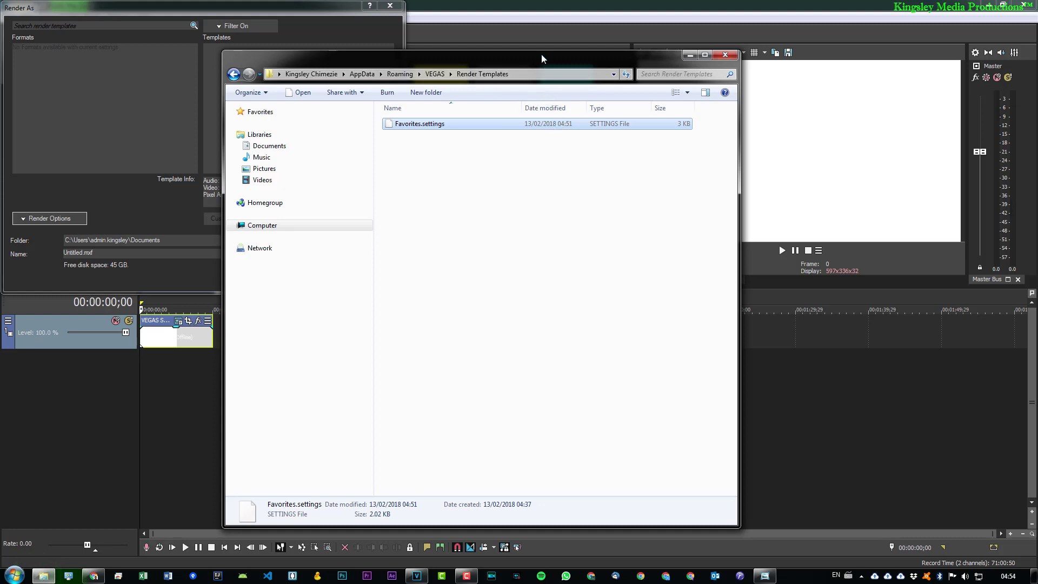
{"action": "left_click_drag", "start_coordinate": [542, 58], "coordinate": [771, 53]}
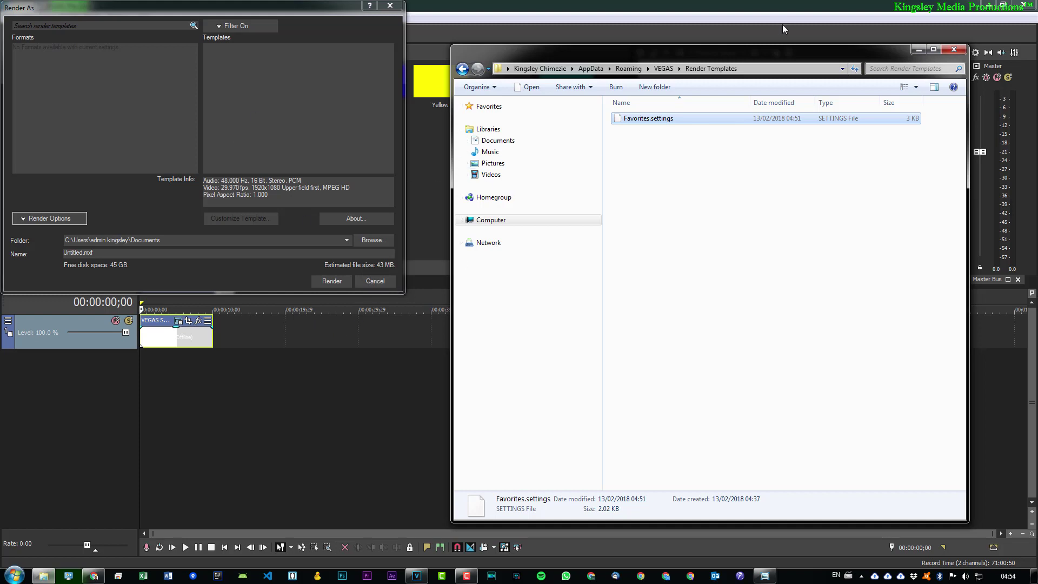
{"action": "left_click", "coordinate": [375, 281]}
{"action": "left_click", "coordinate": [44, 575]}
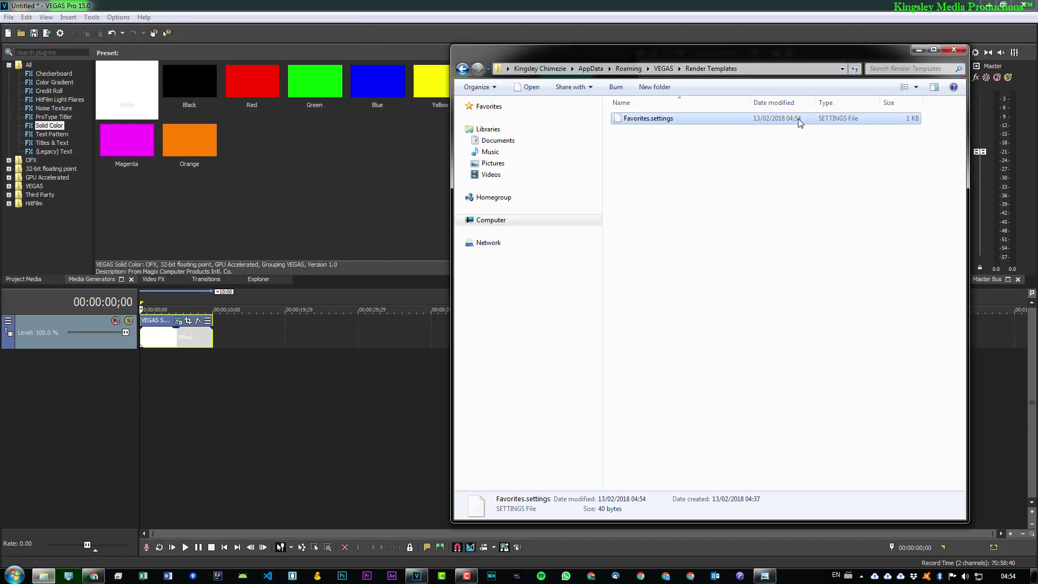
- Restore the backed-up Favorites.settings from the desktop into the Render Templates folder, replacing the existing file
{"action": "left_click", "coordinate": [622, 152]}
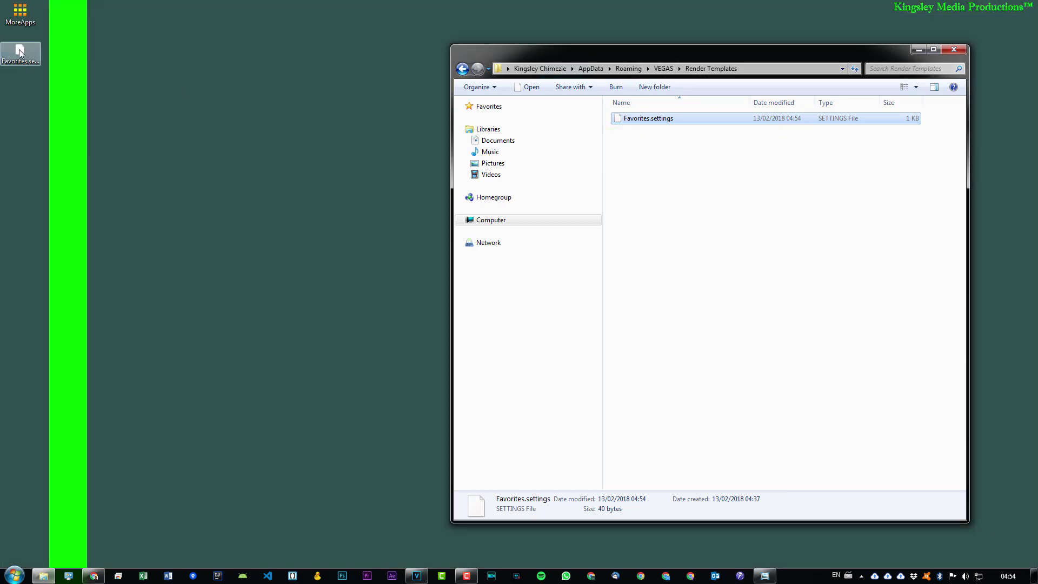
{"action": "left_click_drag", "start_coordinate": [20, 52], "coordinate": [717, 177]}
{"action": "left_click", "coordinate": [449, 219]}
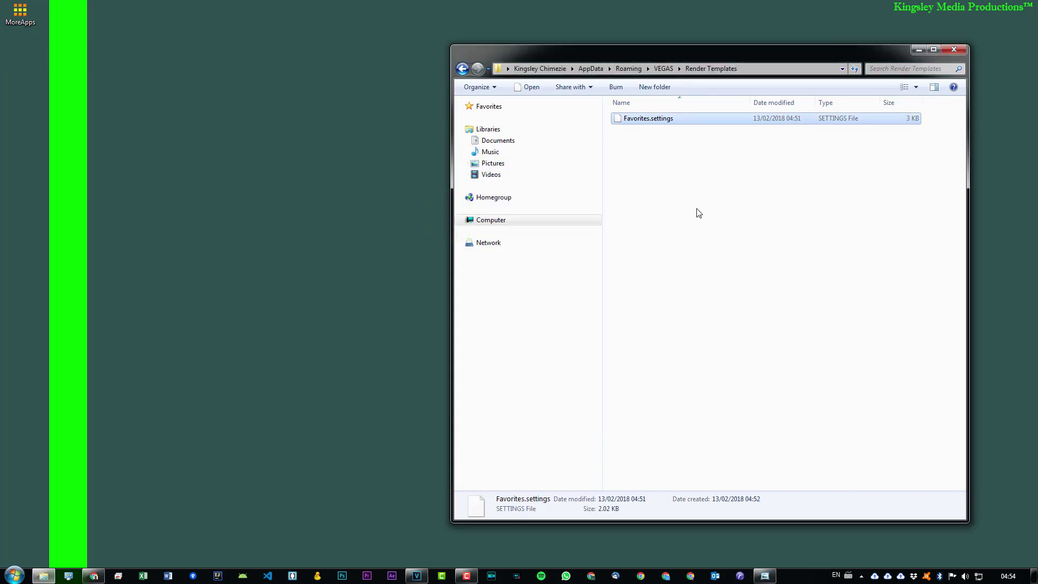
- Return to VEGAS Pro and check the favorites-only render templates for Image Sequence and Sony AVC/MVC, closing Render As without rendering
{"action": "left_click", "coordinate": [425, 574]}
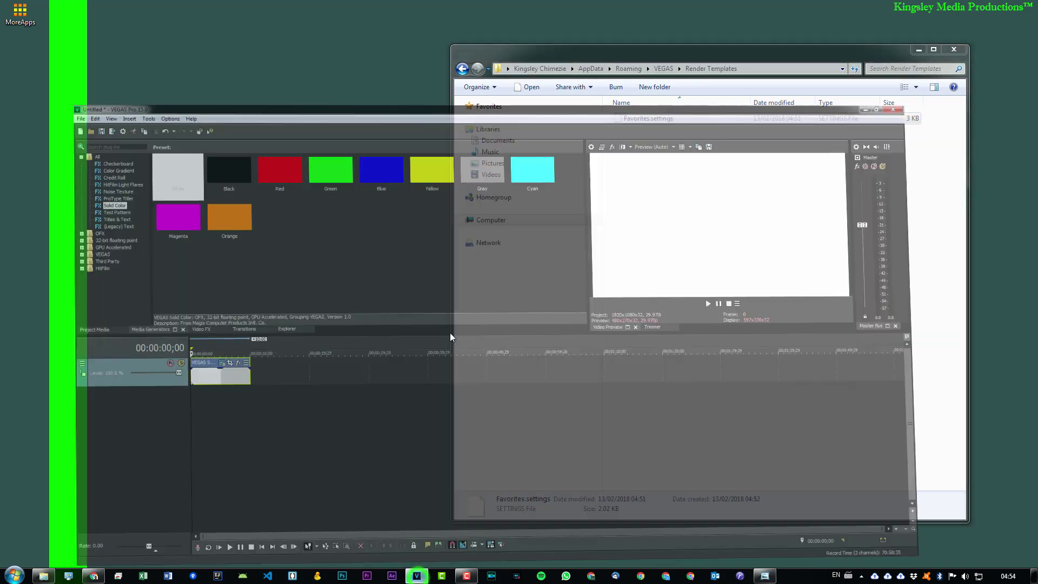
{"action": "left_click", "coordinate": [47, 33]}
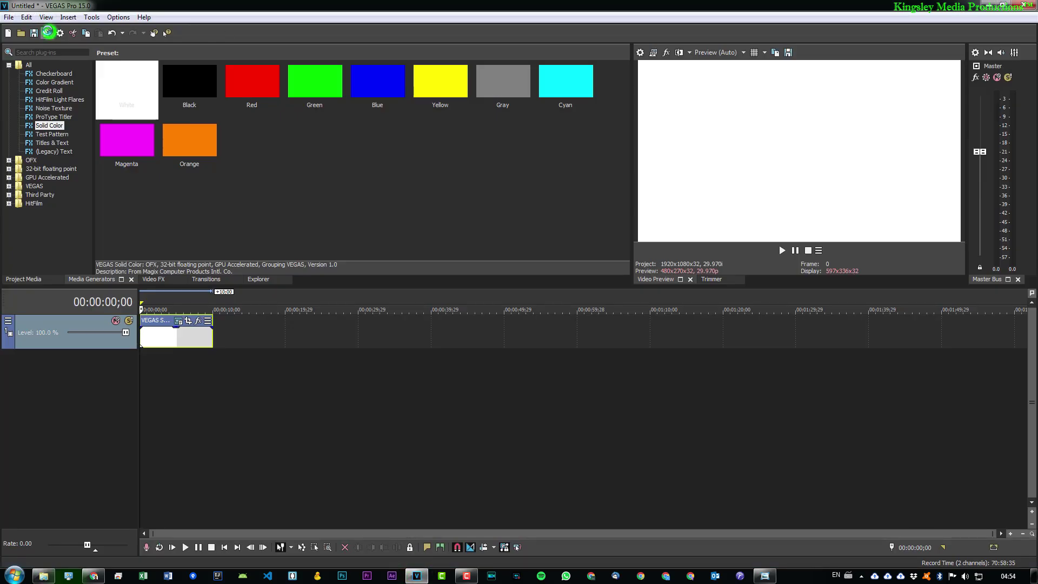
{"action": "left_click", "coordinate": [219, 26]}
{"action": "left_click", "coordinate": [211, 37]}
{"action": "left_click", "coordinate": [88, 81]}
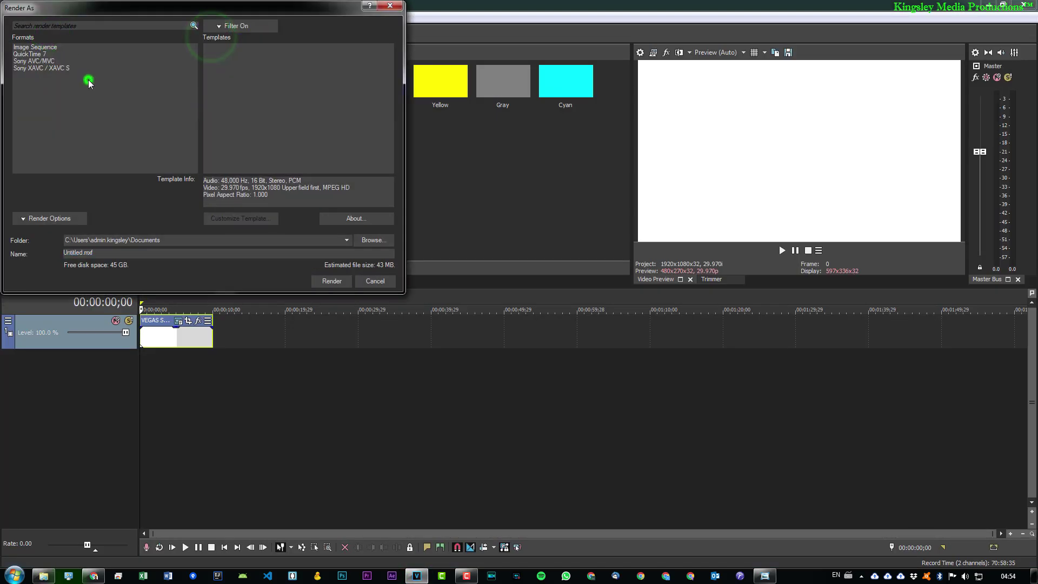
{"action": "left_click", "coordinate": [35, 47]}
{"action": "left_click", "coordinate": [39, 61]}
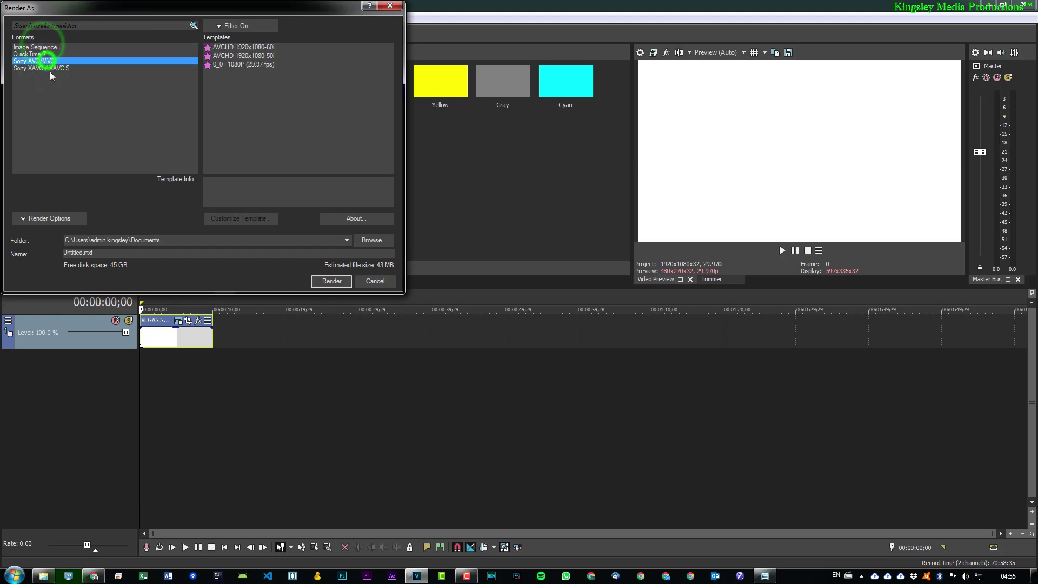
{"action": "left_click", "coordinate": [391, 5]}
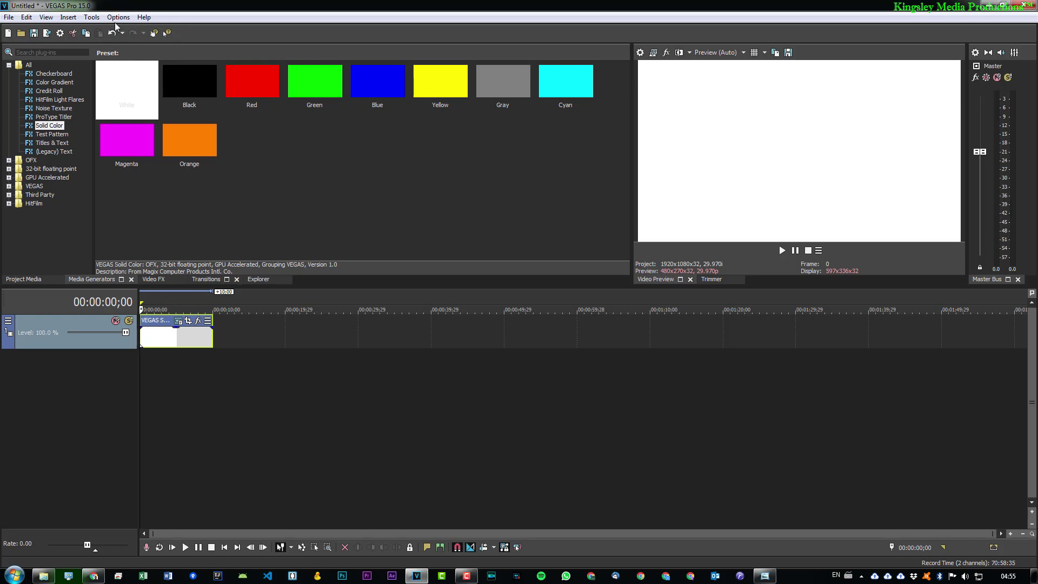
- Examine the formats offered by the Batch Render script, and leave it without rendering
{"action": "left_click", "coordinate": [92, 17]}
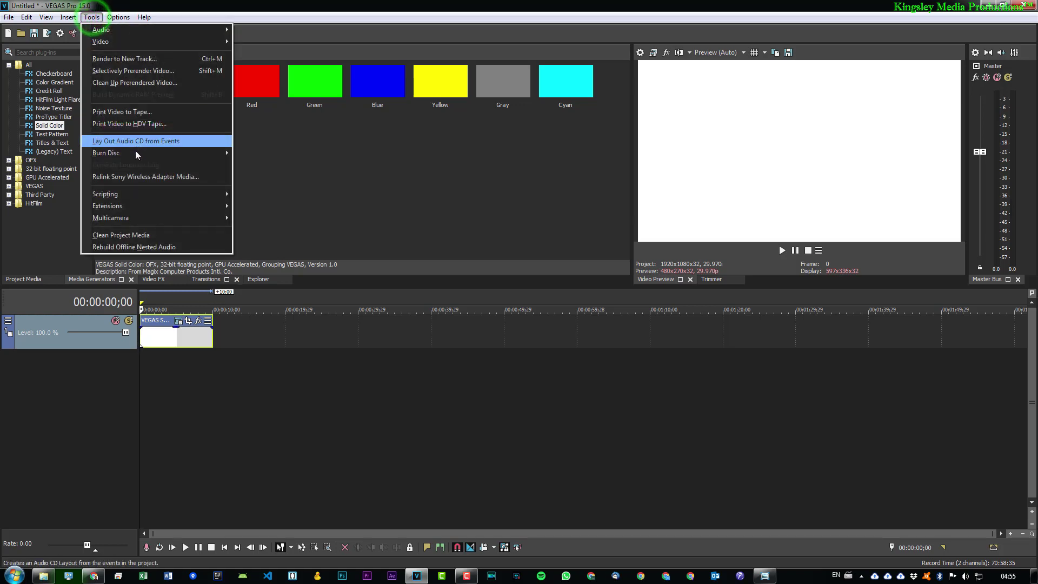
{"action": "left_click", "coordinate": [154, 193]}
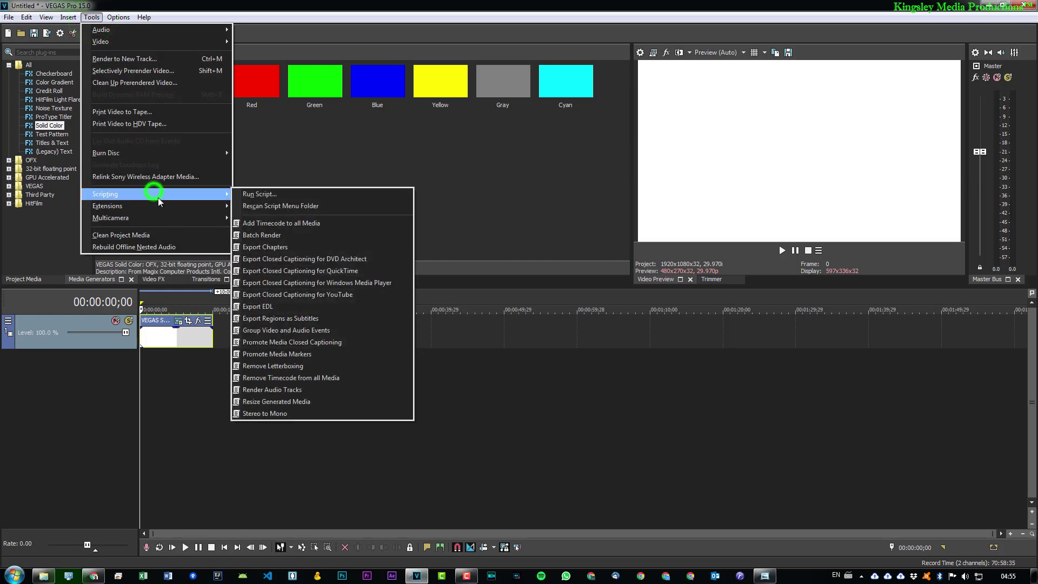
{"action": "left_click", "coordinate": [276, 235]}
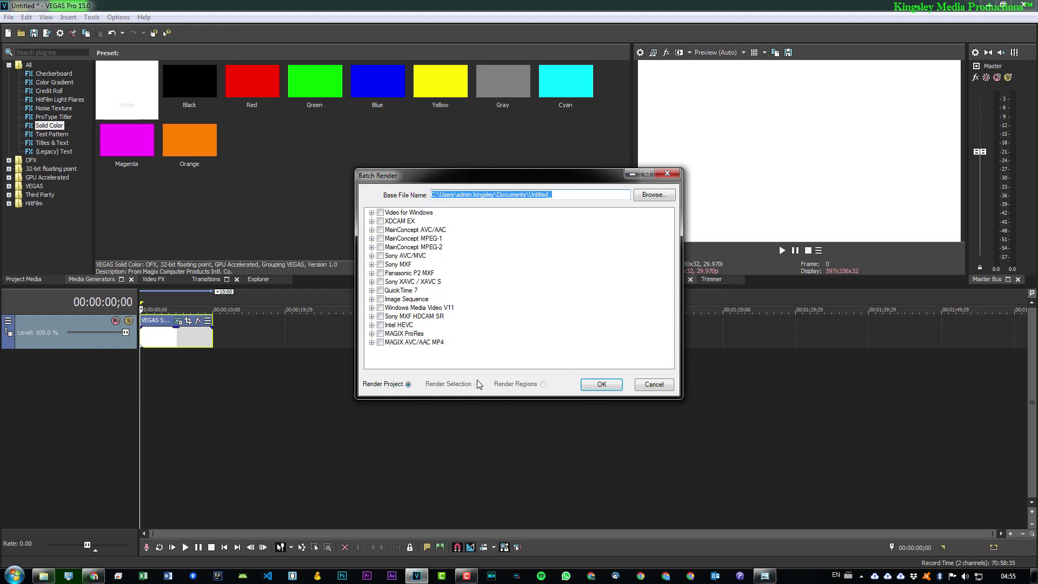
{"action": "left_click", "coordinate": [654, 384]}
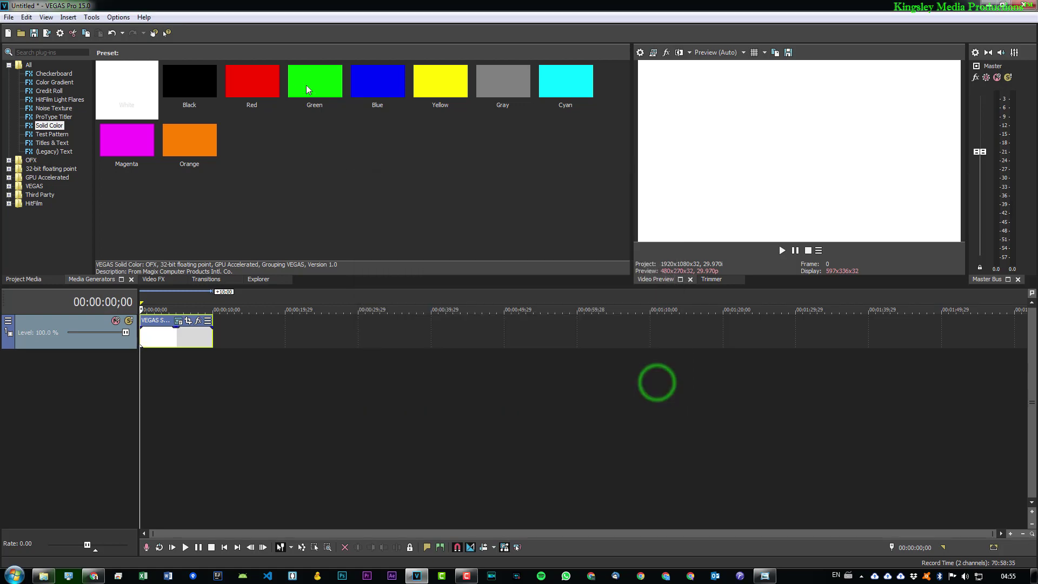
- Examine the file types offered by Real-Time Render, and leave it without saving
{"action": "left_click", "coordinate": [9, 17]}
{"action": "left_click", "coordinate": [32, 111]}
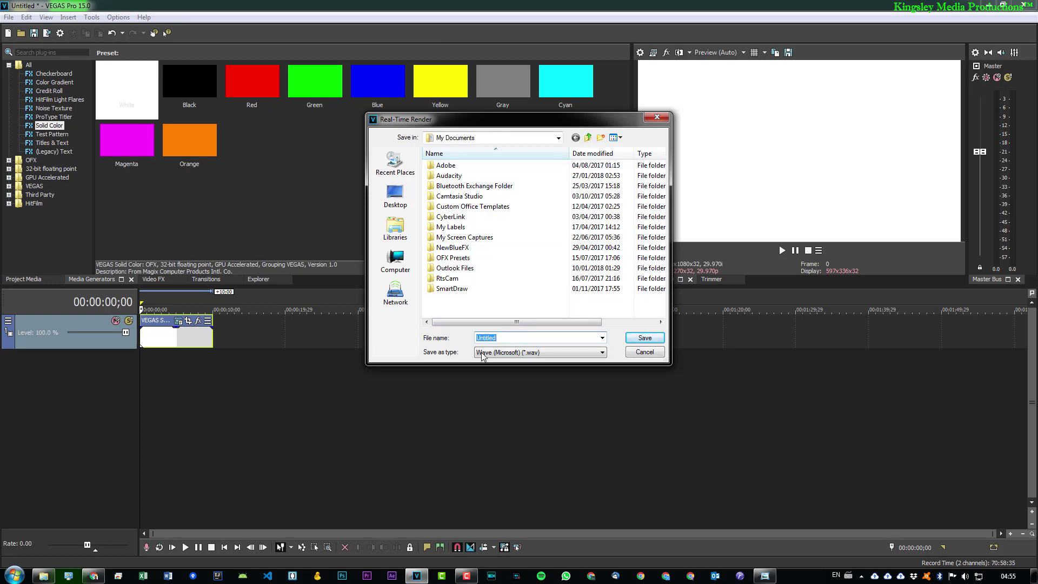
{"action": "left_click", "coordinate": [508, 352]}
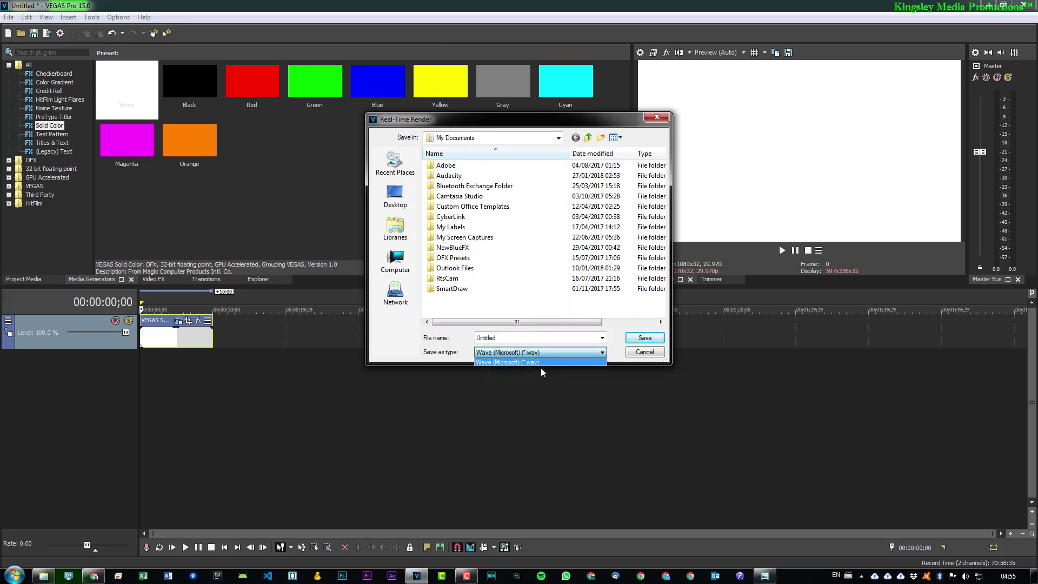
{"action": "left_click", "coordinate": [655, 352]}
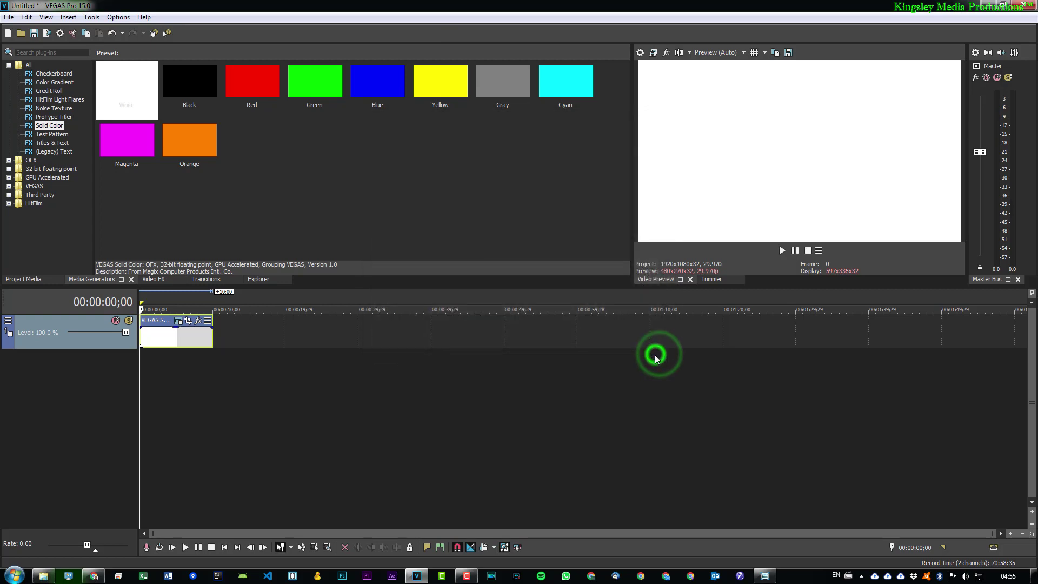